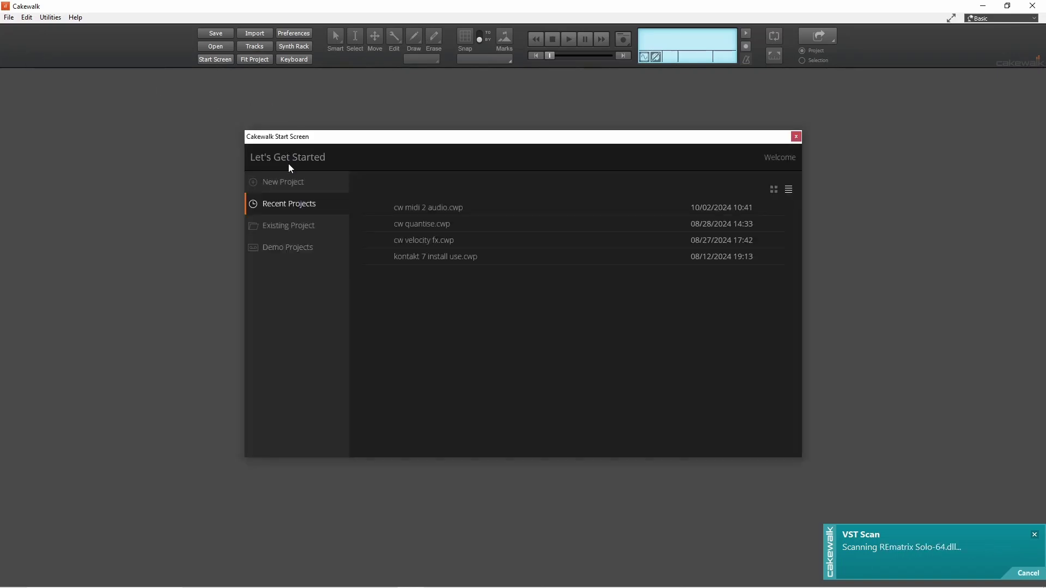
# - Preview the New Project templates, then dismiss the Start Screen without opening any project
pyautogui.click(284, 184)
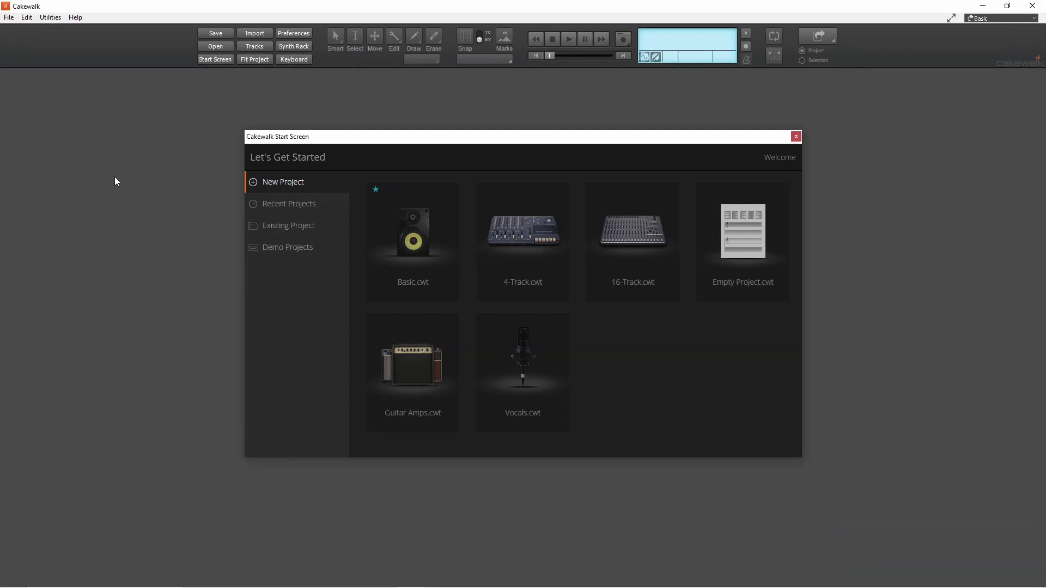
pyautogui.click(796, 136)
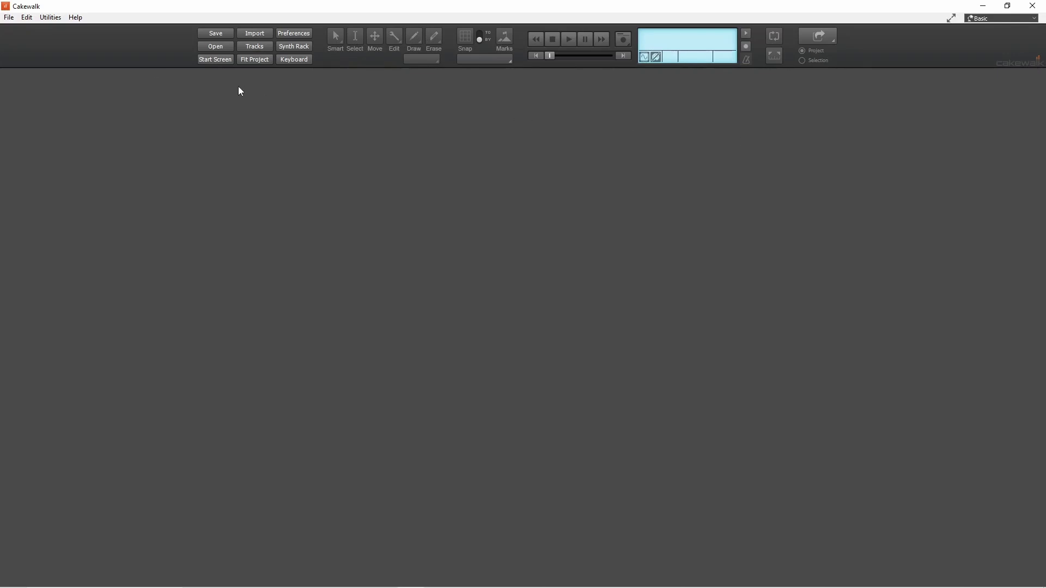
# - Bring up the Start Screen's new-project templates from the toolbar, then dismiss it with Esc
pyautogui.click(220, 59)
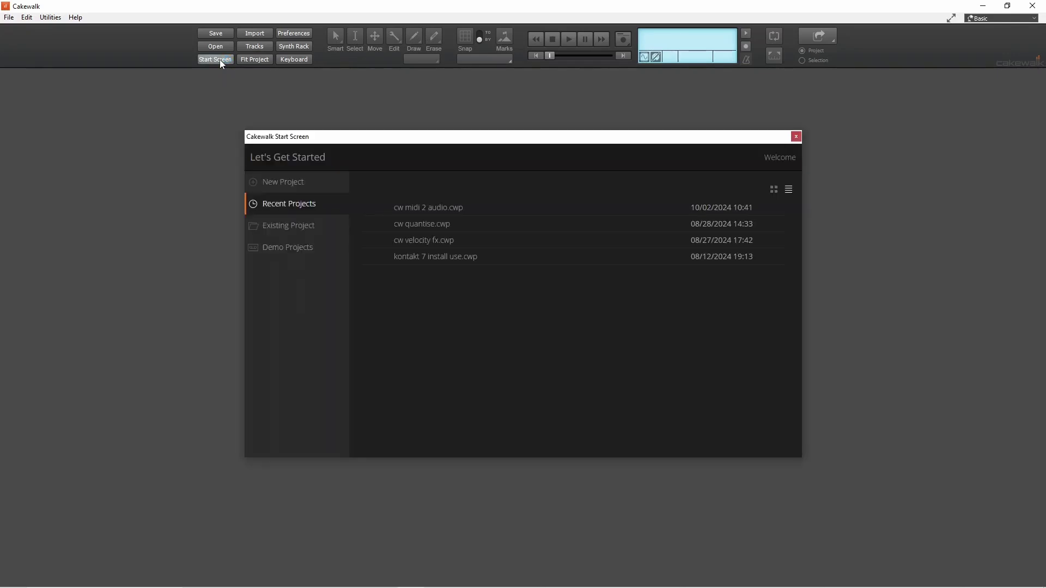
pyautogui.click(291, 183)
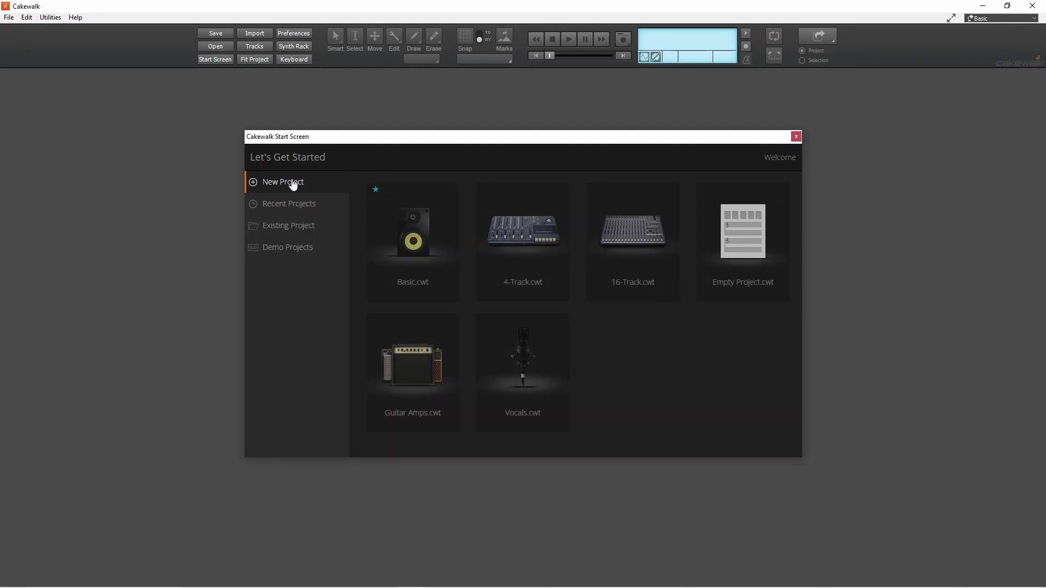
pyautogui.press('Escape')
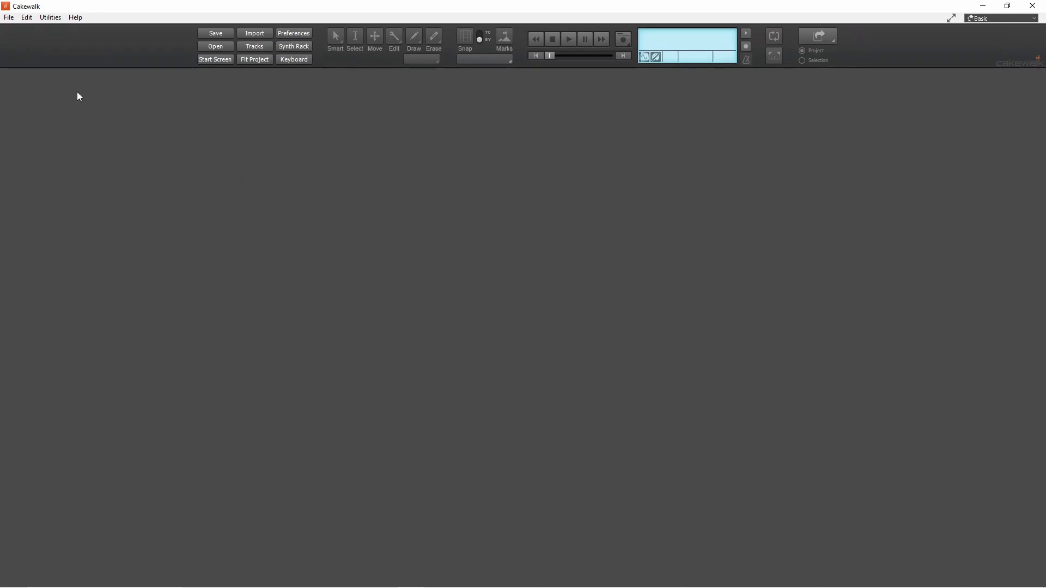
# - Reopen the Start Screen from the File menu and show its New Project templates
pyautogui.click(11, 19)
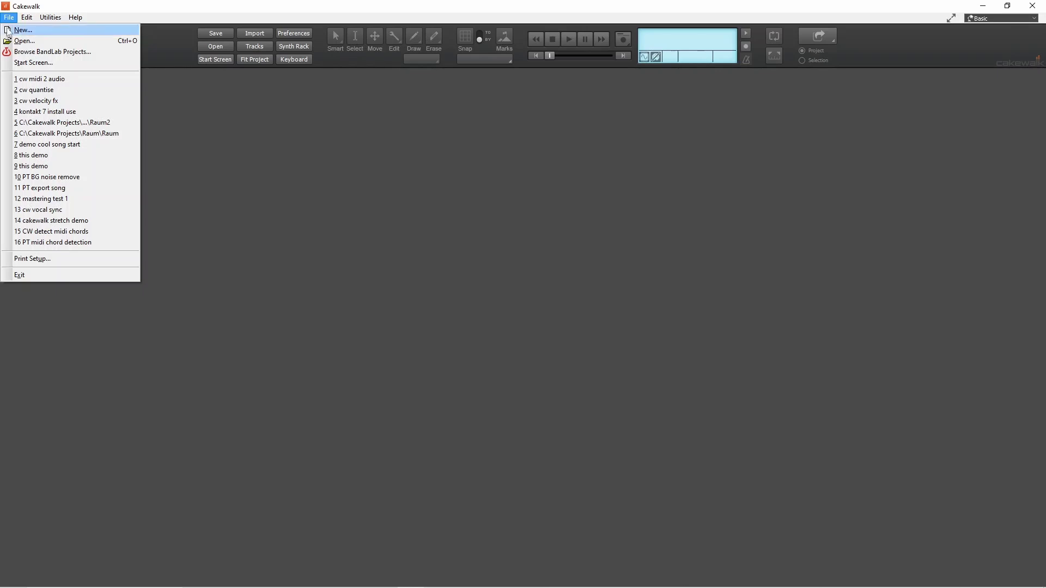
pyautogui.click(34, 63)
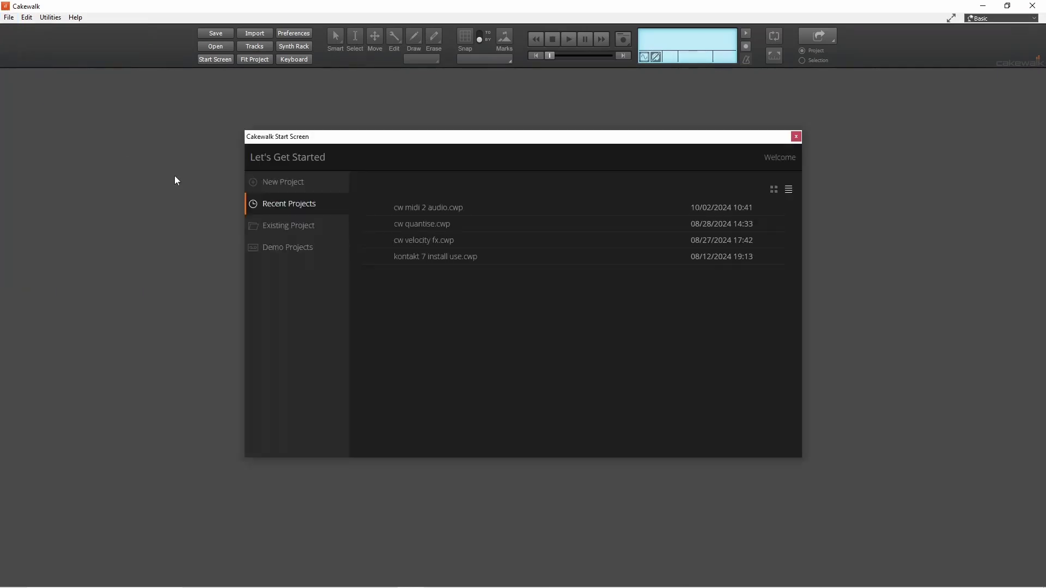
pyautogui.click(315, 191)
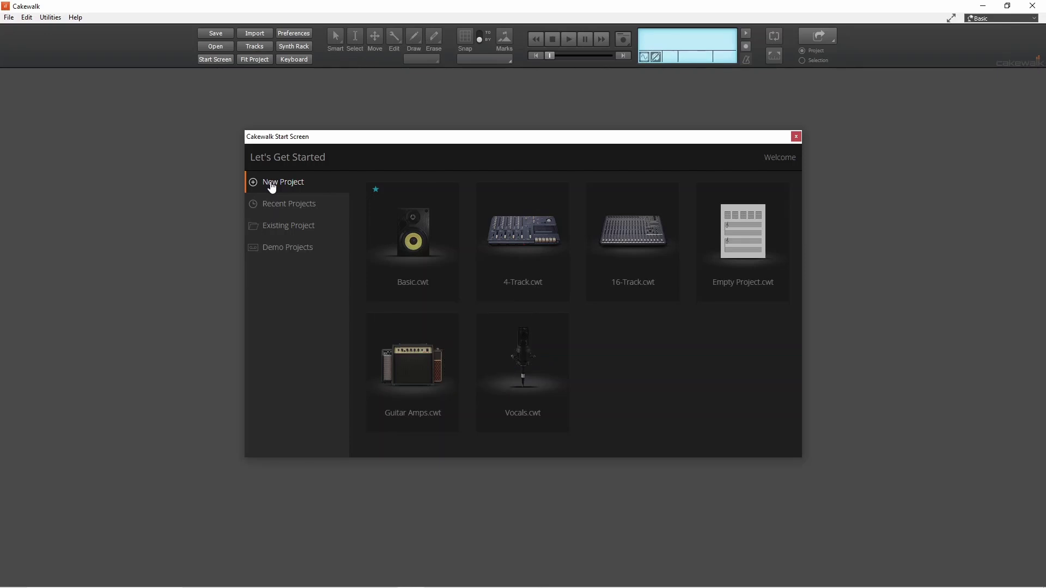
# - Create Untitled Project1 from the Basic template and expand the bus pane below its tracks
pyautogui.click(413, 230)
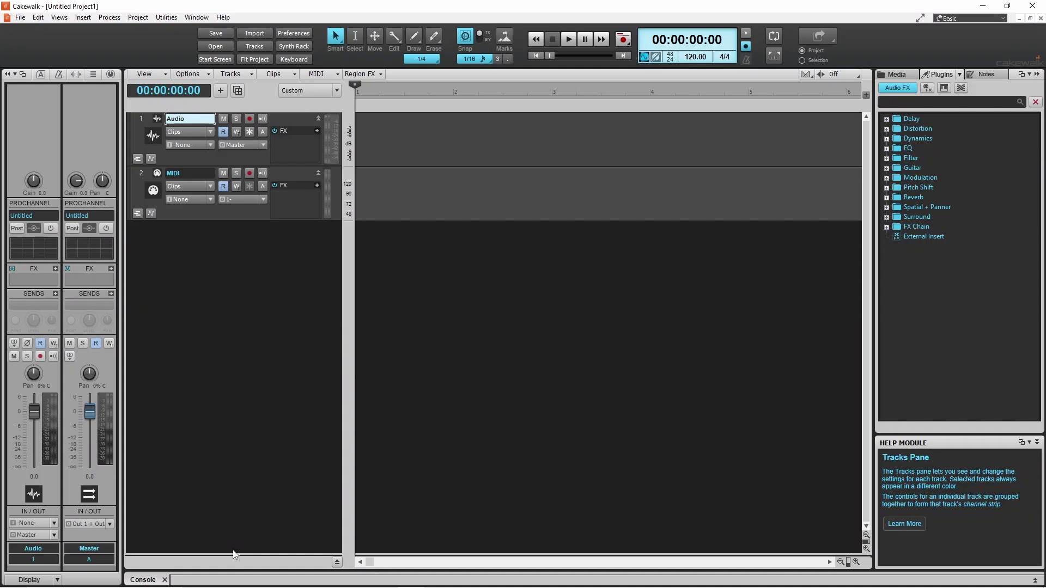
pyautogui.moveTo(232, 546); pyautogui.dragTo(224, 399)
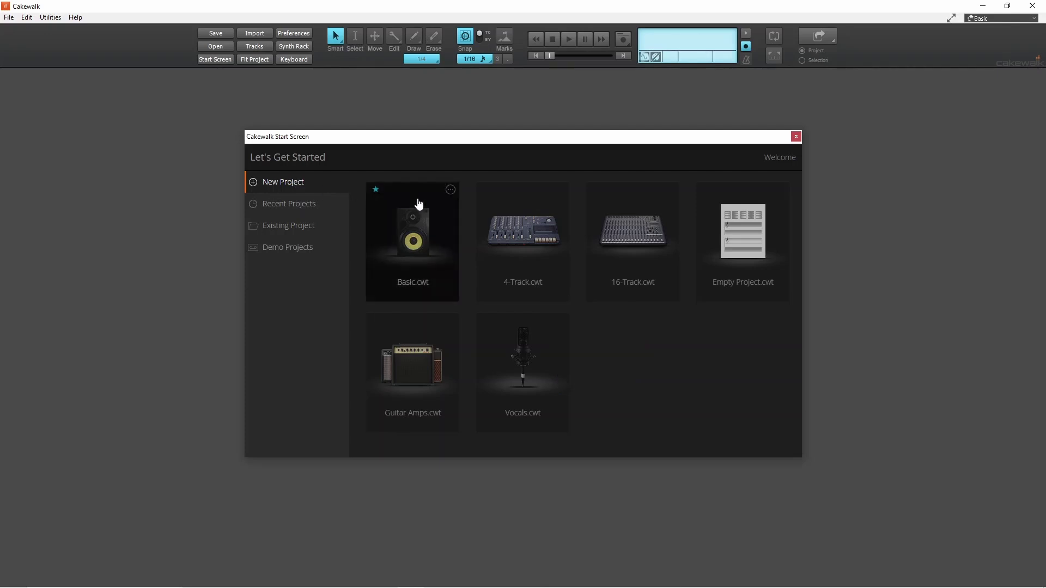
# - Create a four-track project from the 4-Track template and reveal its Master and Metronome buses
pyautogui.click(510, 227)
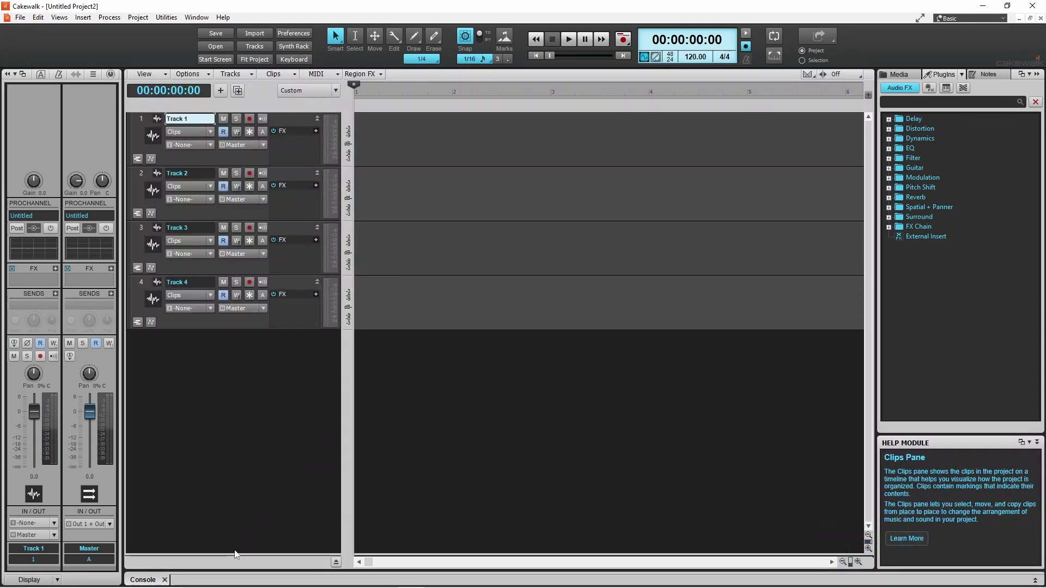
pyautogui.moveTo(229, 551); pyautogui.dragTo(234, 413)
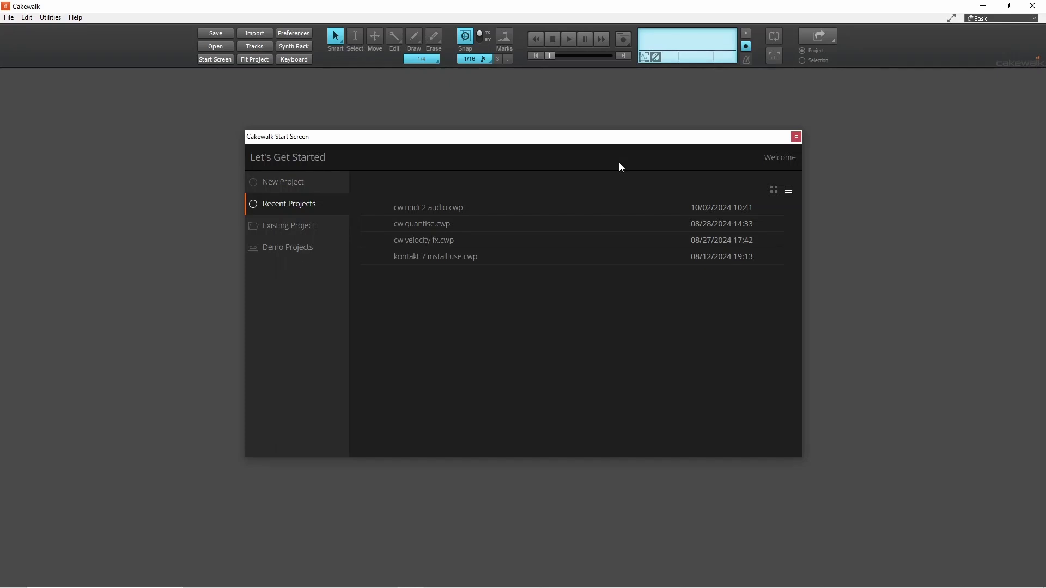
# - Start a project from the 16-Track template, bring tracks 11–16 into view, and reveal the buses
pyautogui.click(289, 184)
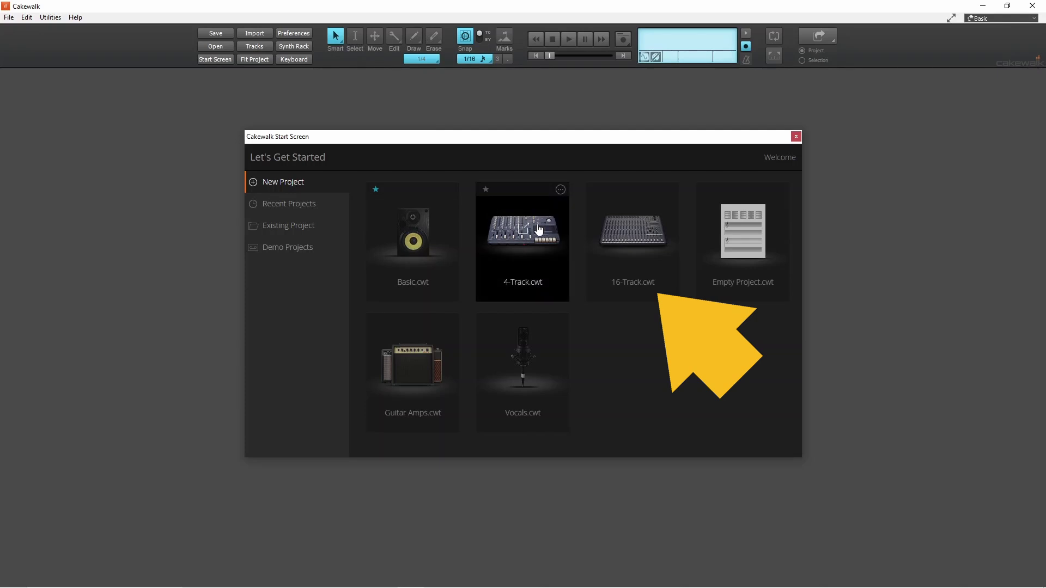
pyautogui.click(642, 247)
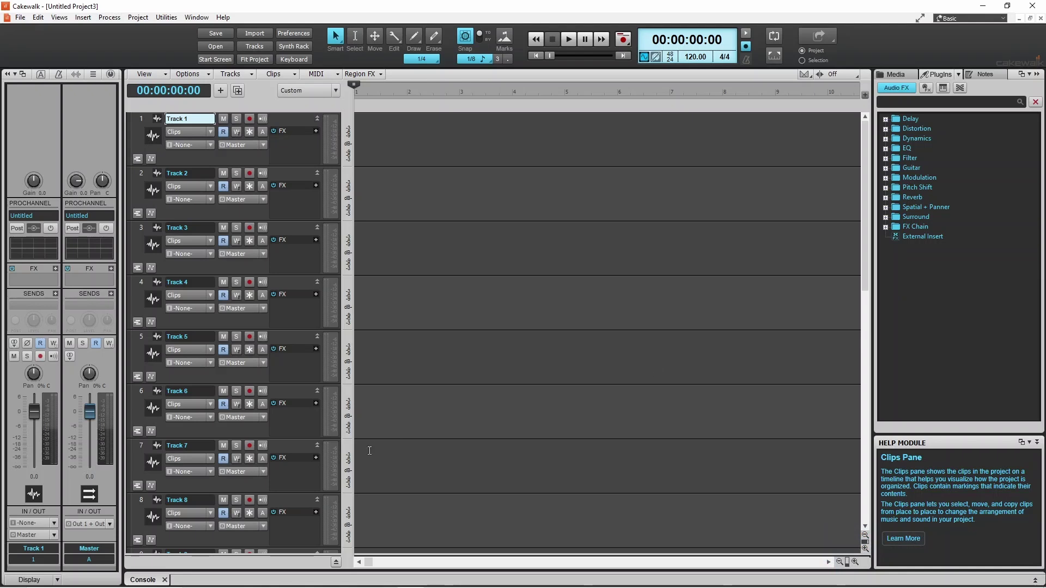
pyautogui.click(865, 486)
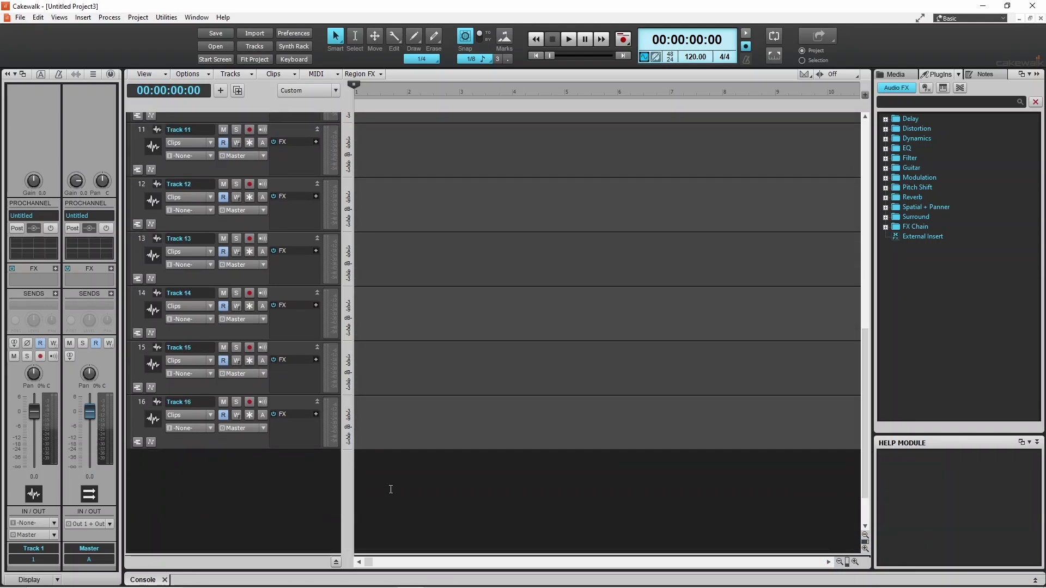
pyautogui.moveTo(286, 555); pyautogui.dragTo(275, 399)
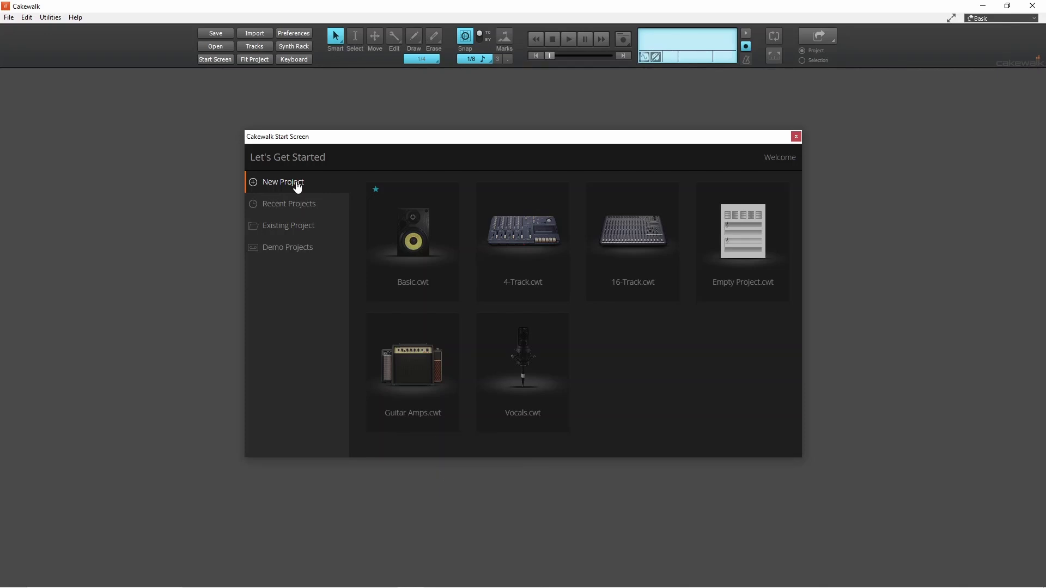
# - Create a six-track guitar project from the Guitar Amps template and reveal its buses
pyautogui.click(411, 358)
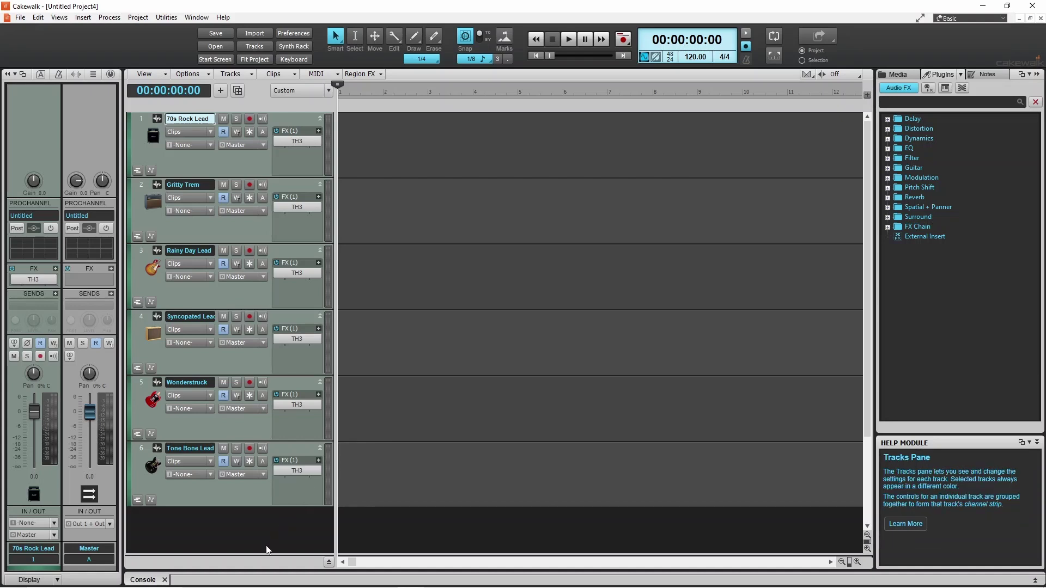
pyautogui.moveTo(265, 553); pyautogui.dragTo(263, 424)
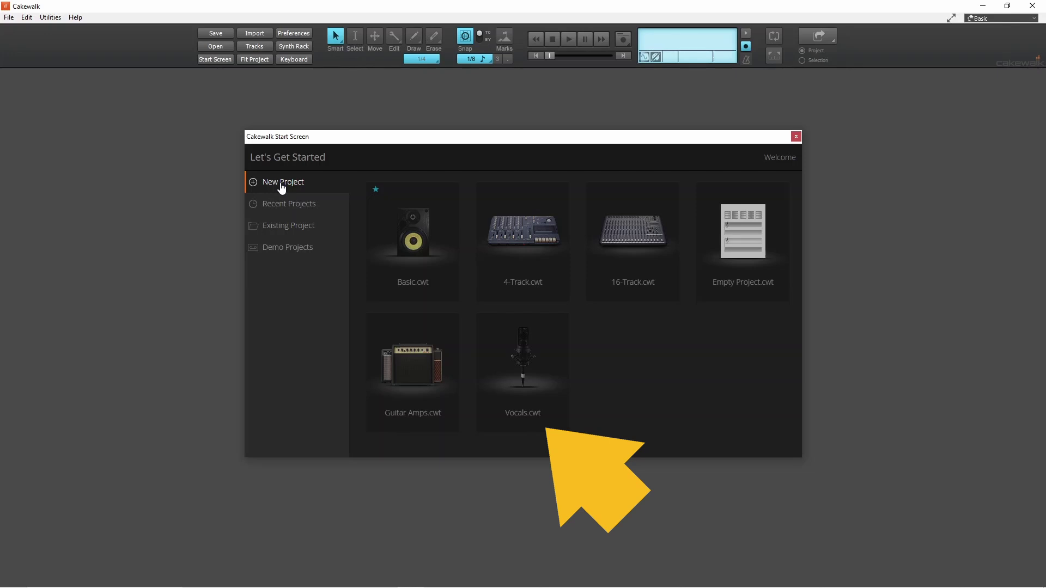
# - Create a ten-track project from the Vocals template and reveal its Master, Metronome and Preview buses
pyautogui.click(516, 388)
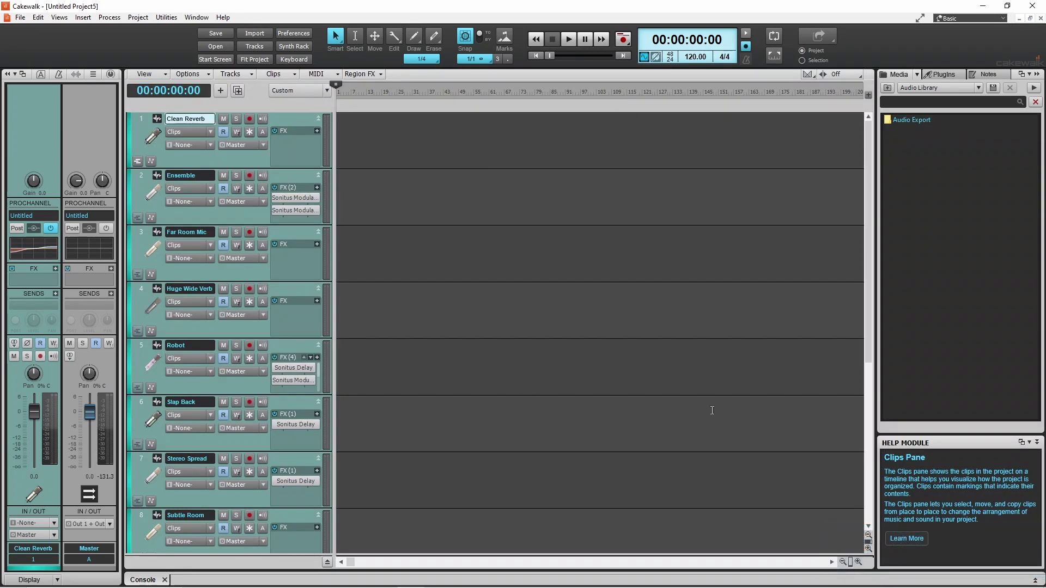
pyautogui.moveTo(871, 354); pyautogui.dragTo(873, 490)
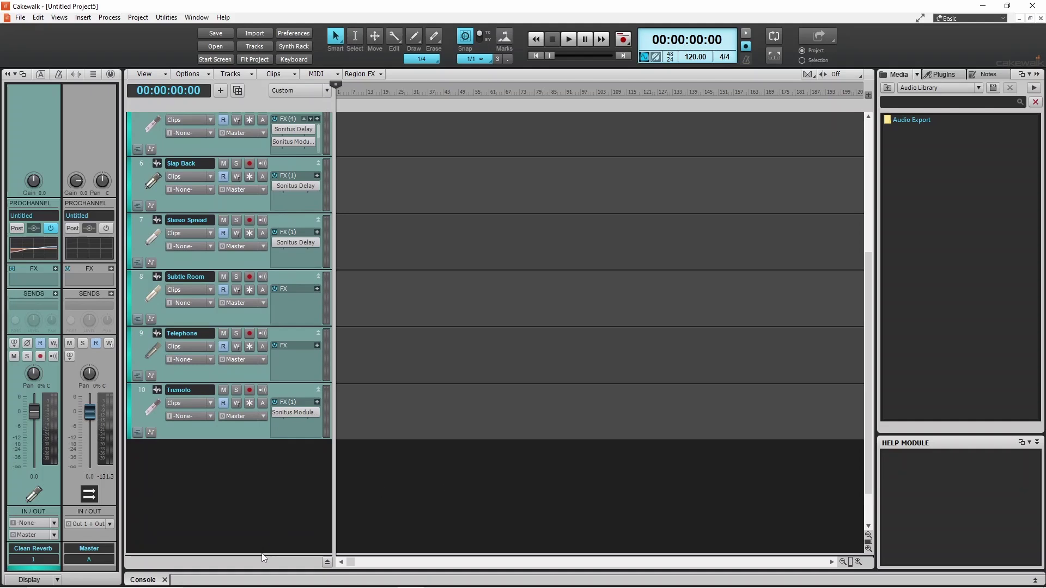
pyautogui.moveTo(262, 555); pyautogui.dragTo(255, 427)
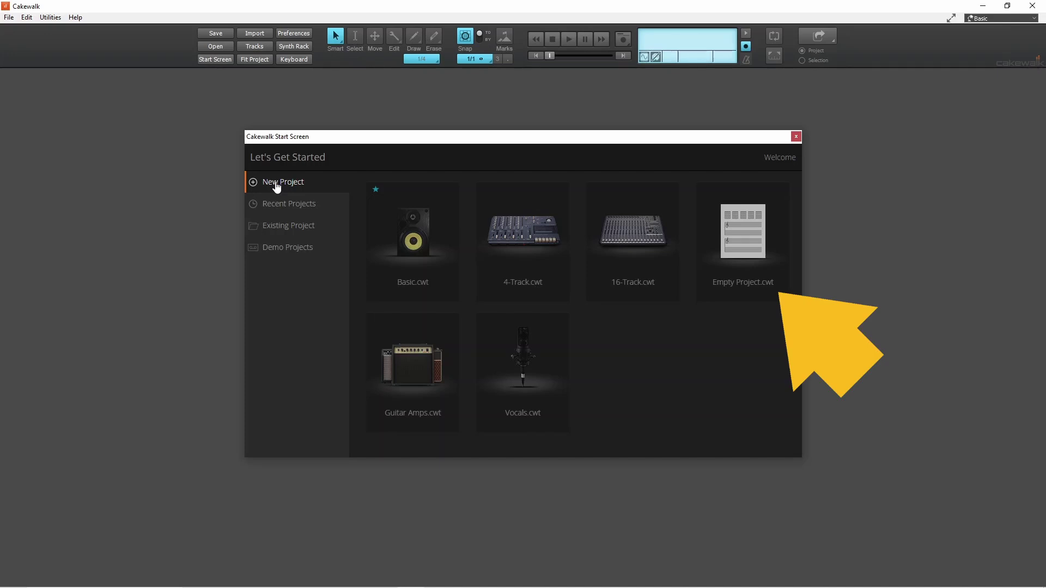
# - Create Untitled Project6 from Empty Project.cwt and expand the Bus pane to show its buses
pyautogui.click(744, 235)
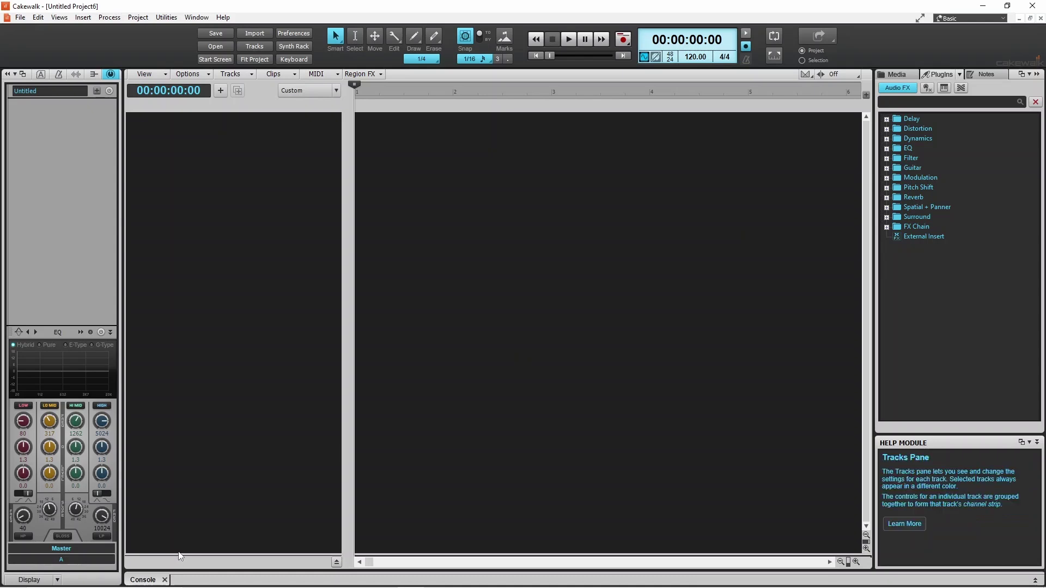
pyautogui.moveTo(176, 555); pyautogui.dragTo(187, 379)
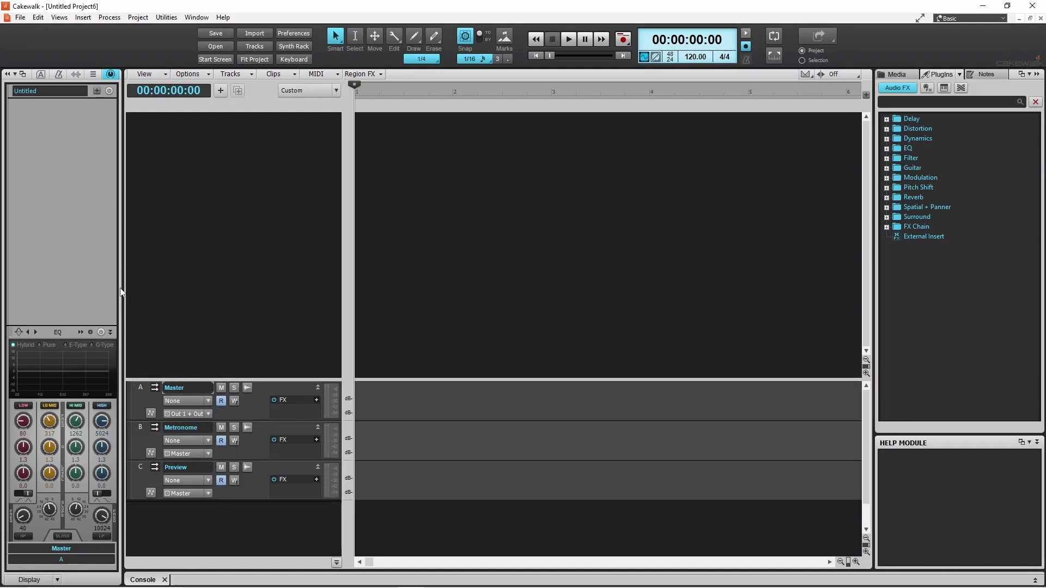
# - Save the new project through File > Save with the file name 'comp 2'
pyautogui.click(21, 18)
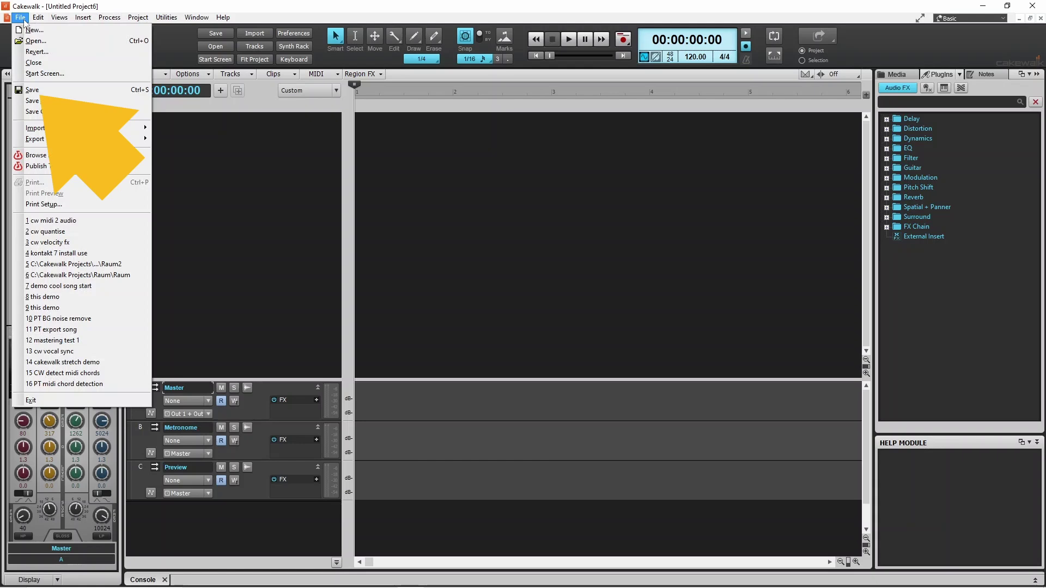
pyautogui.click(34, 89)
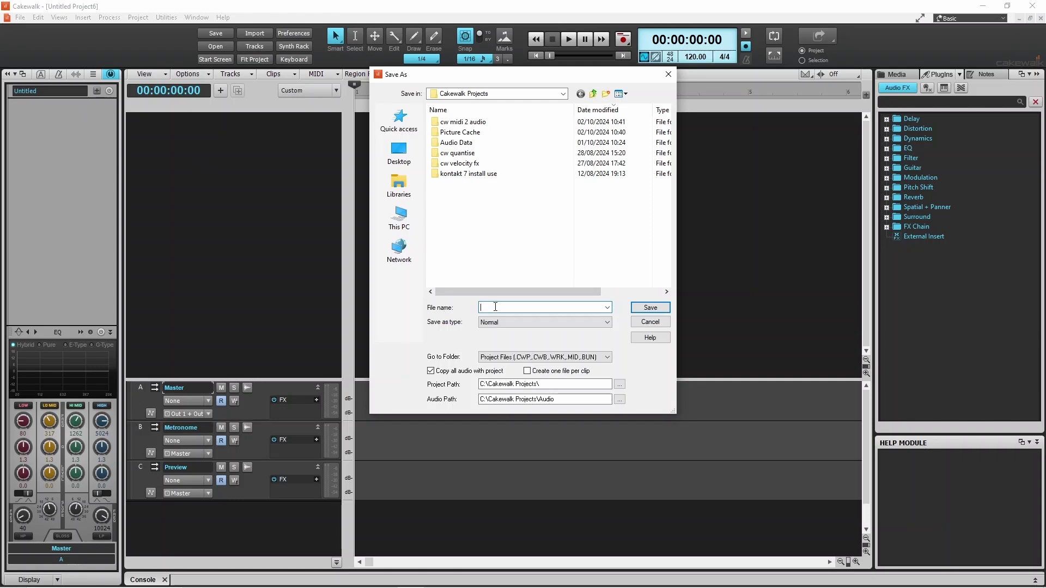
pyautogui.write('comp 2')
pyautogui.click(656, 310)
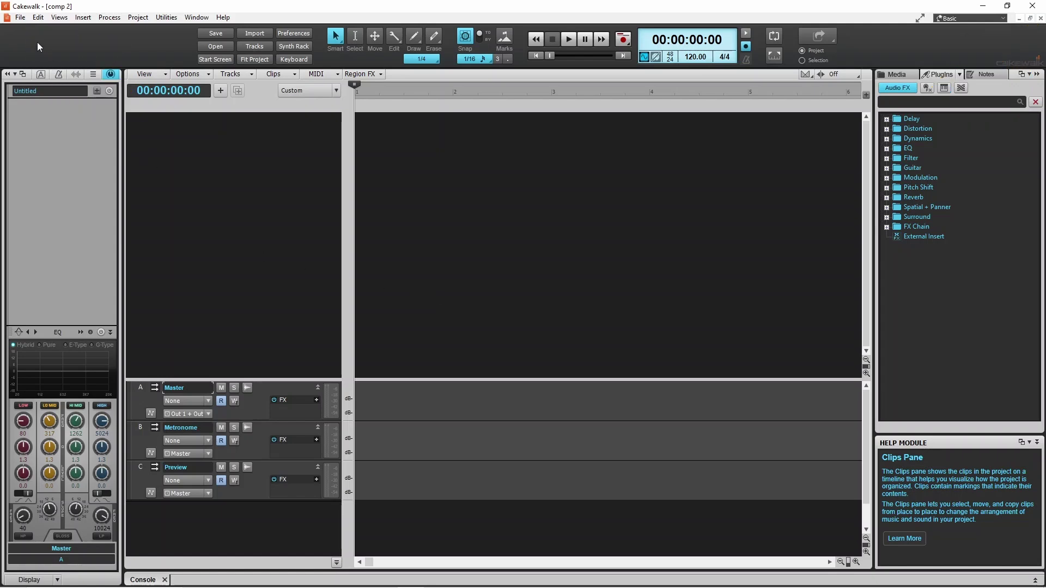
# - Close the comp 2 project and browse for an existing project
pyautogui.click(21, 18)
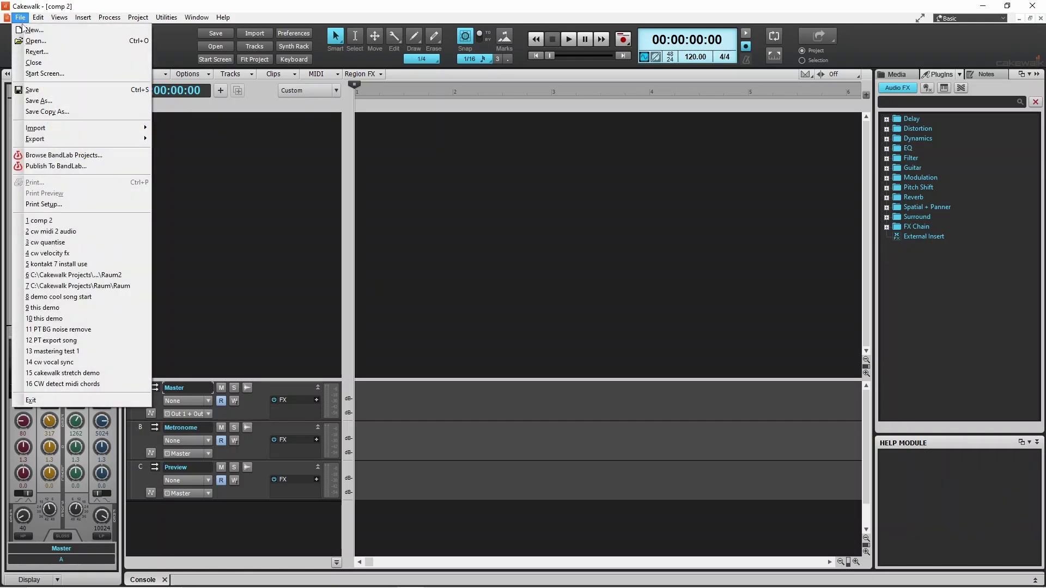
pyautogui.click(33, 63)
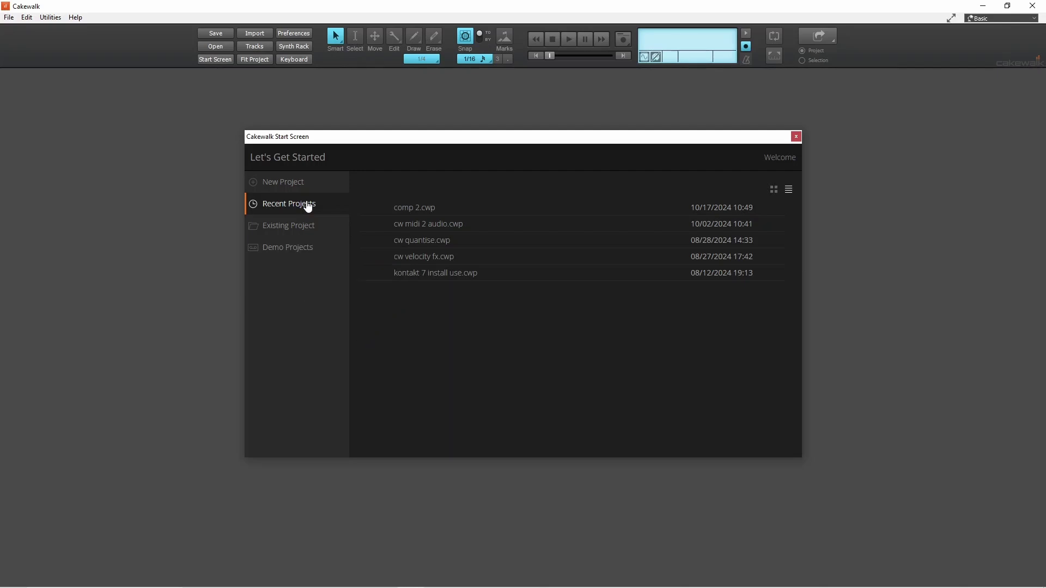
pyautogui.click(295, 227)
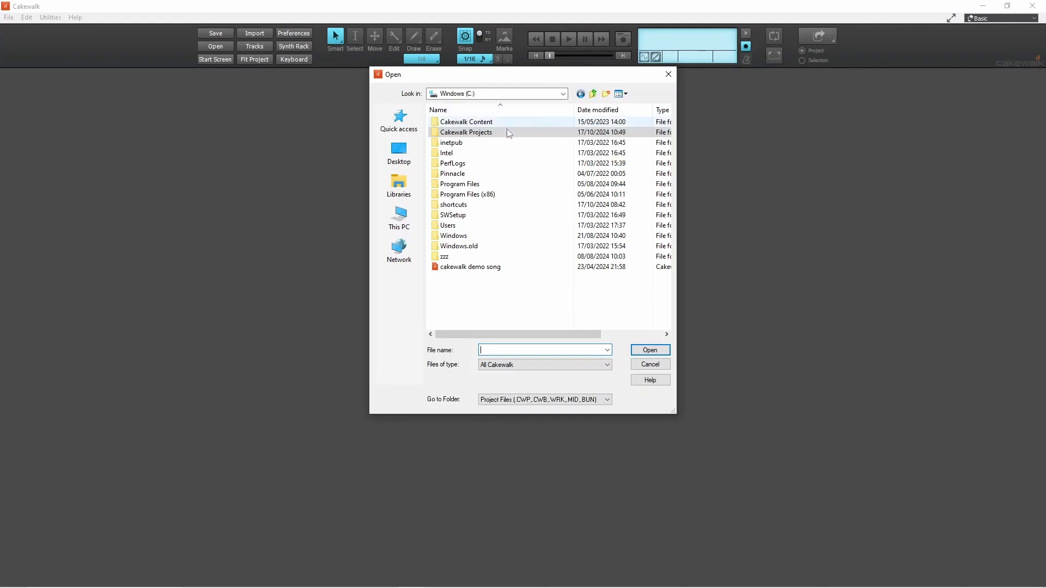
# - Open the comp 2 project file from the Cakewalk Projects > comp 2 folder
pyautogui.click(445, 135)
pyautogui.doubleClick(445, 134)
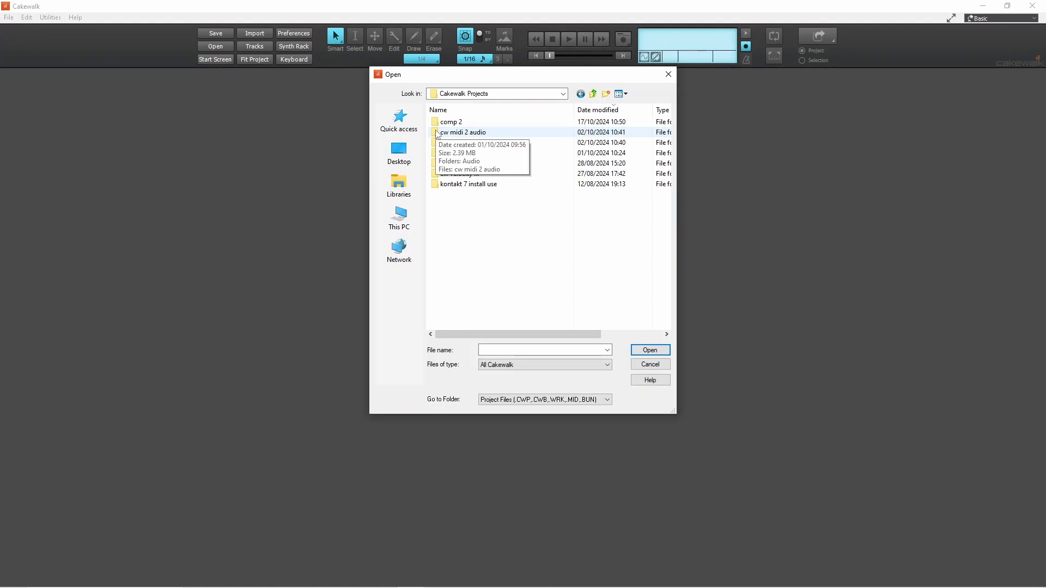
pyautogui.click(439, 124)
pyautogui.doubleClick(439, 125)
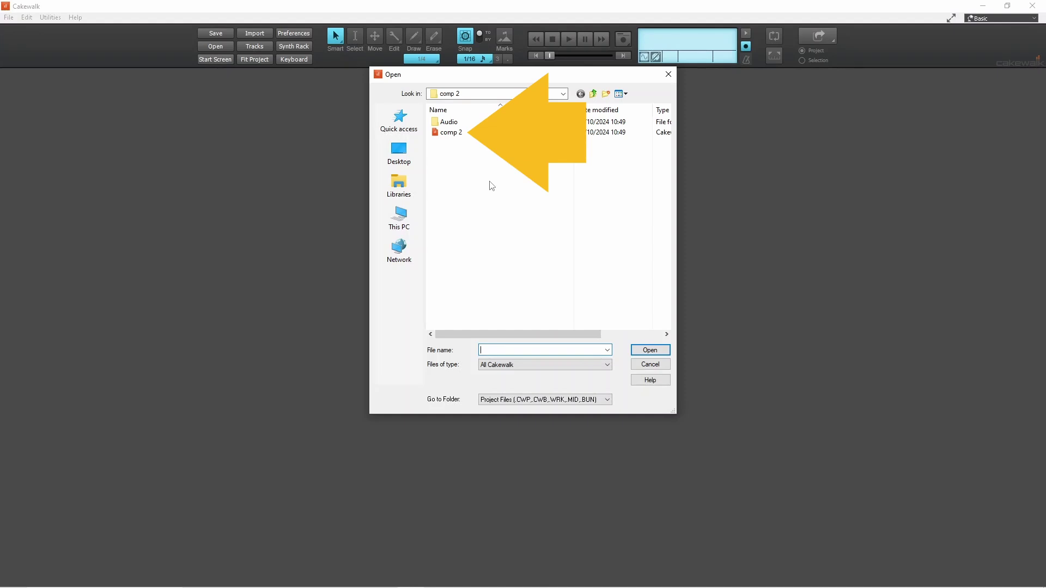
pyautogui.doubleClick(445, 133)
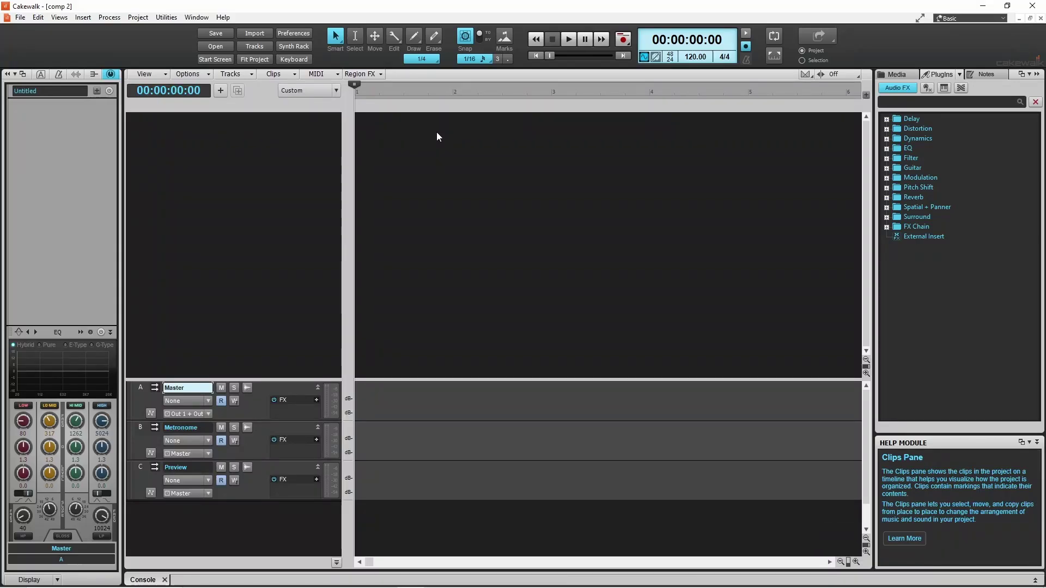
# - Close the current project, reopen comp 2.cwp from Recent Projects, then exit Cakewalk
pyautogui.hotkey('ctrl', 'F4')
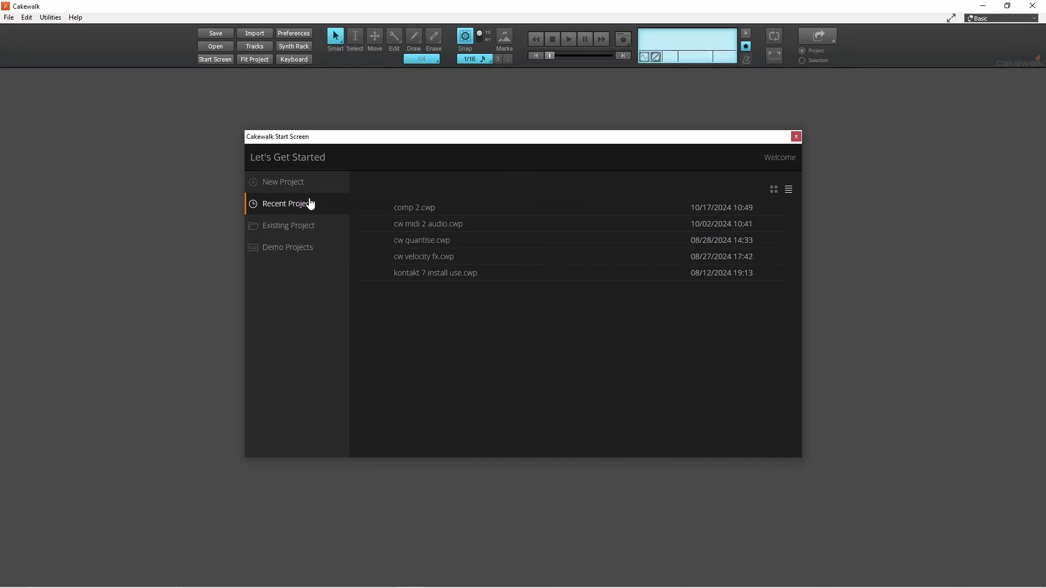
pyautogui.click(420, 207)
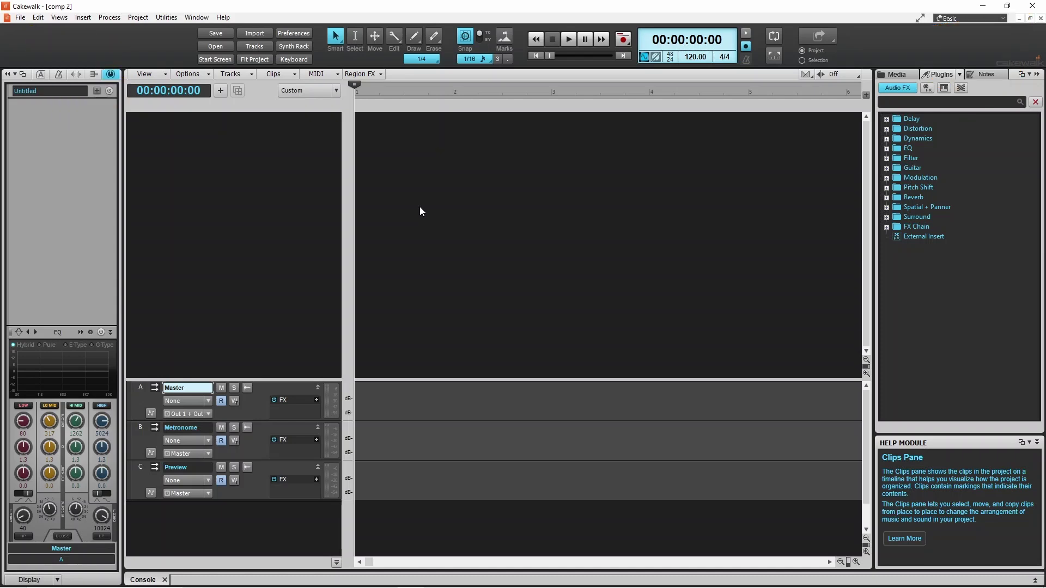
pyautogui.click(21, 18)
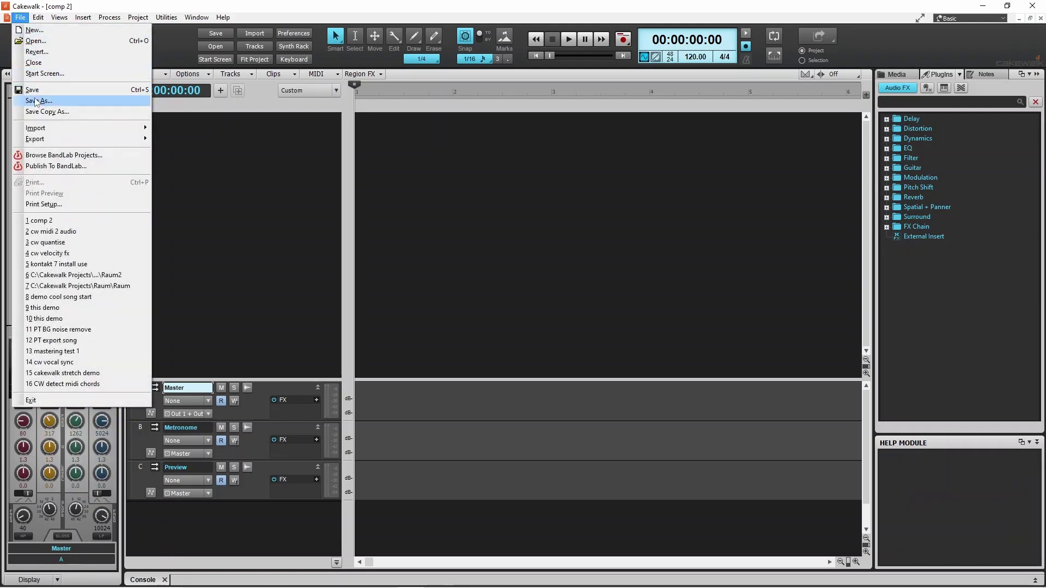
pyautogui.click(60, 399)
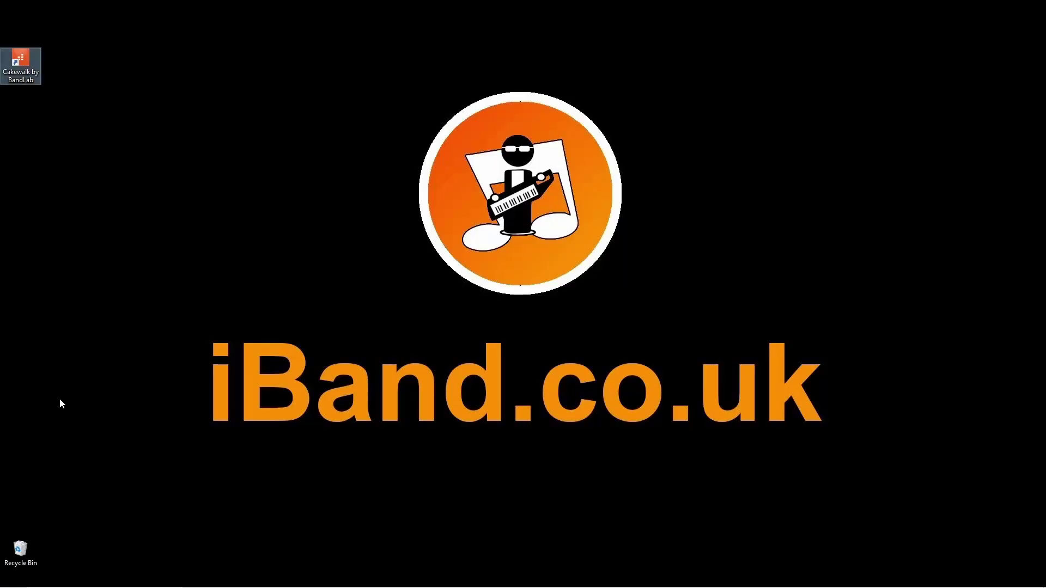